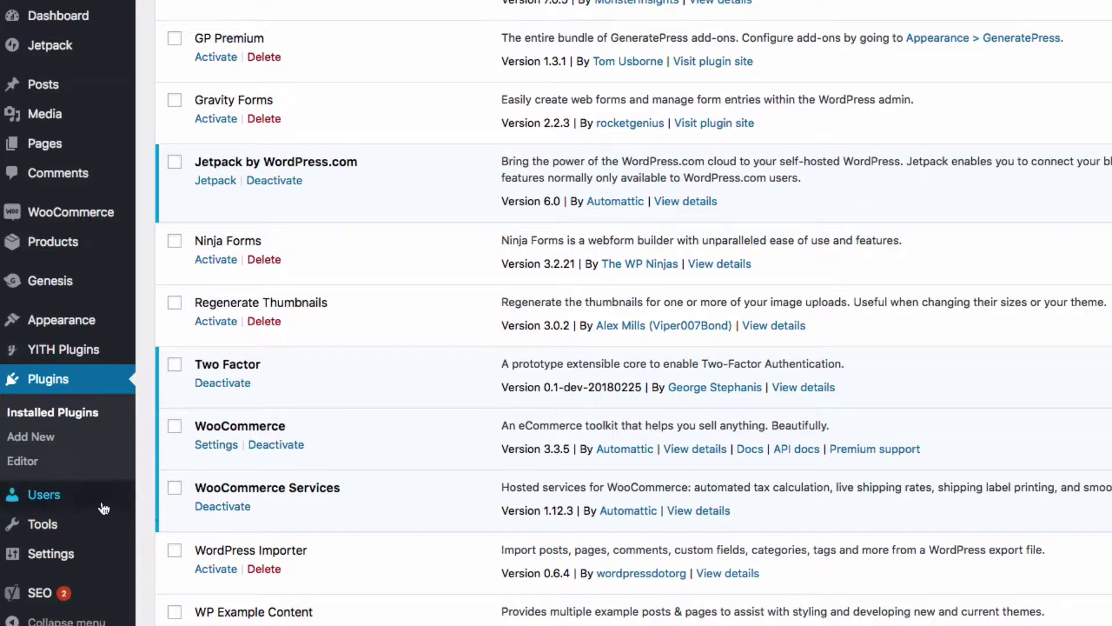
- Bring up the Users flyout menu in the WordPress admin sidebar
mouse_move(99, 505)
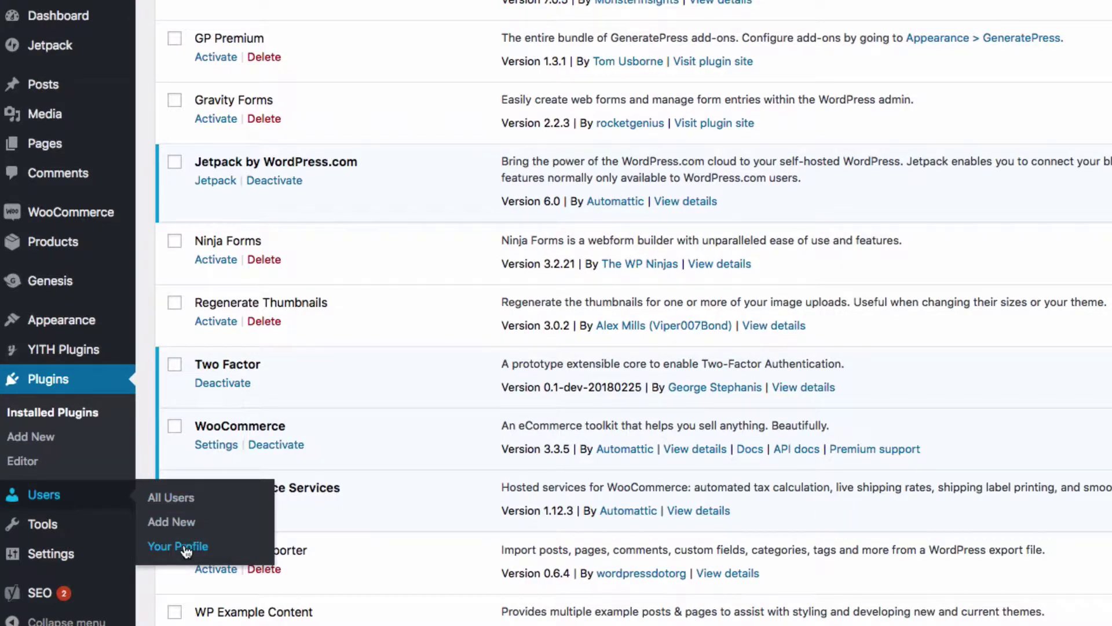
- Open Your Profile and scroll down to the Two-Factor Options table
left_click(153, 550)
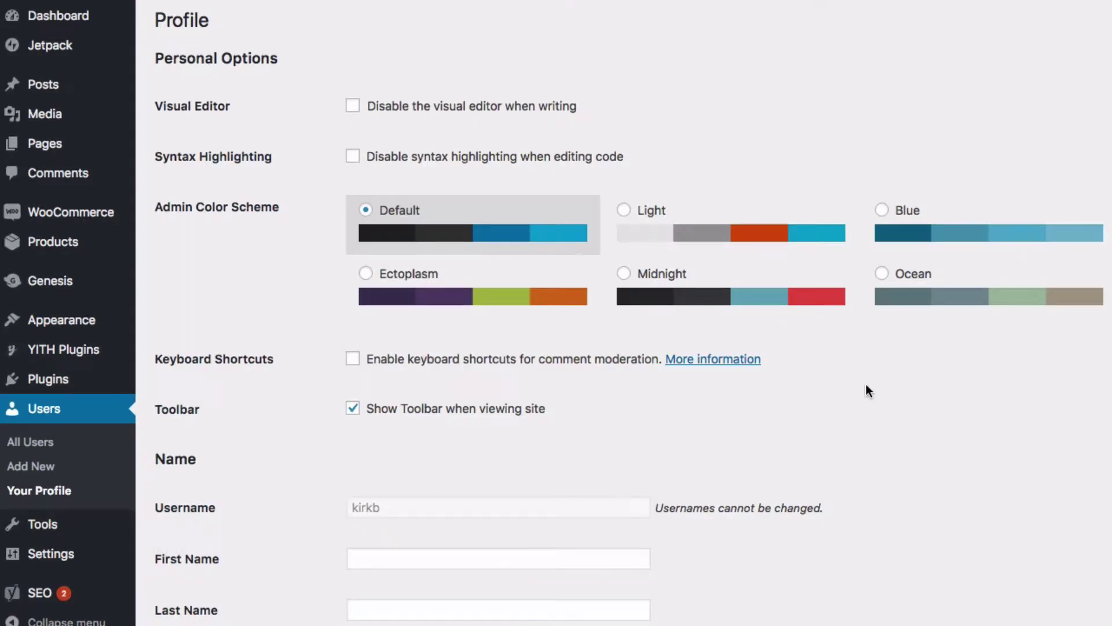
scroll(624, 318, "down", 3)
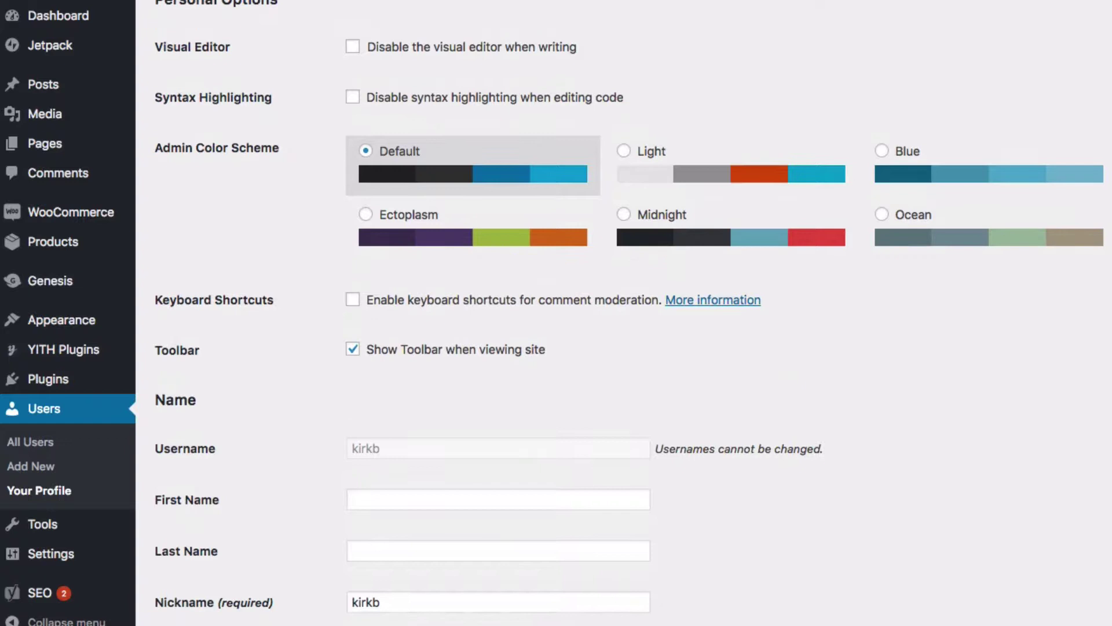
scroll(630, 318, "down", 8)
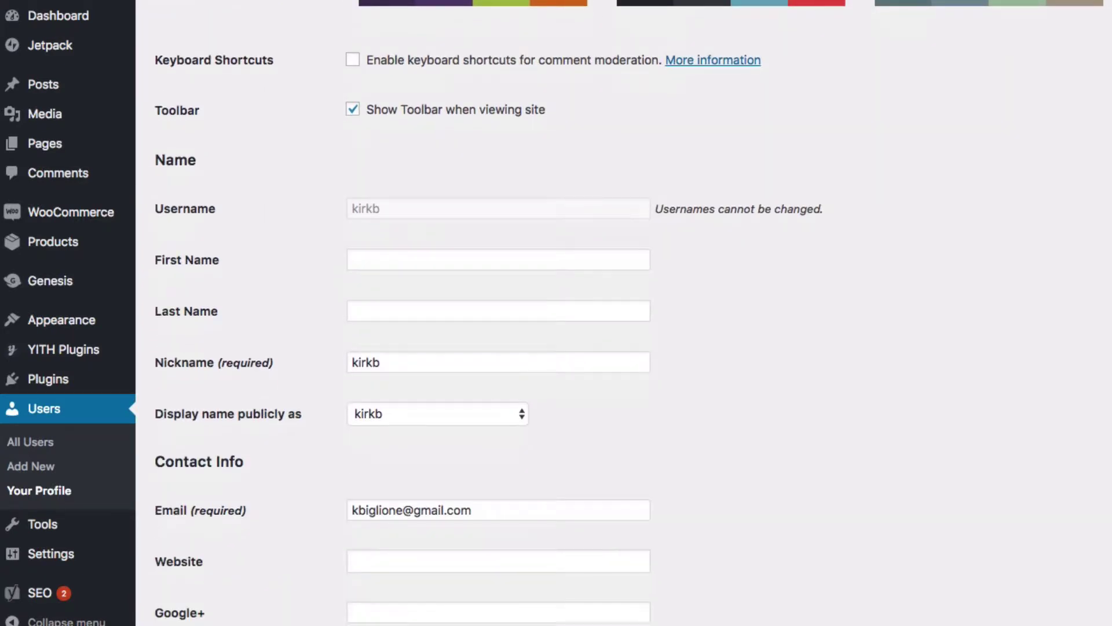
scroll(624, 318, "down", 20)
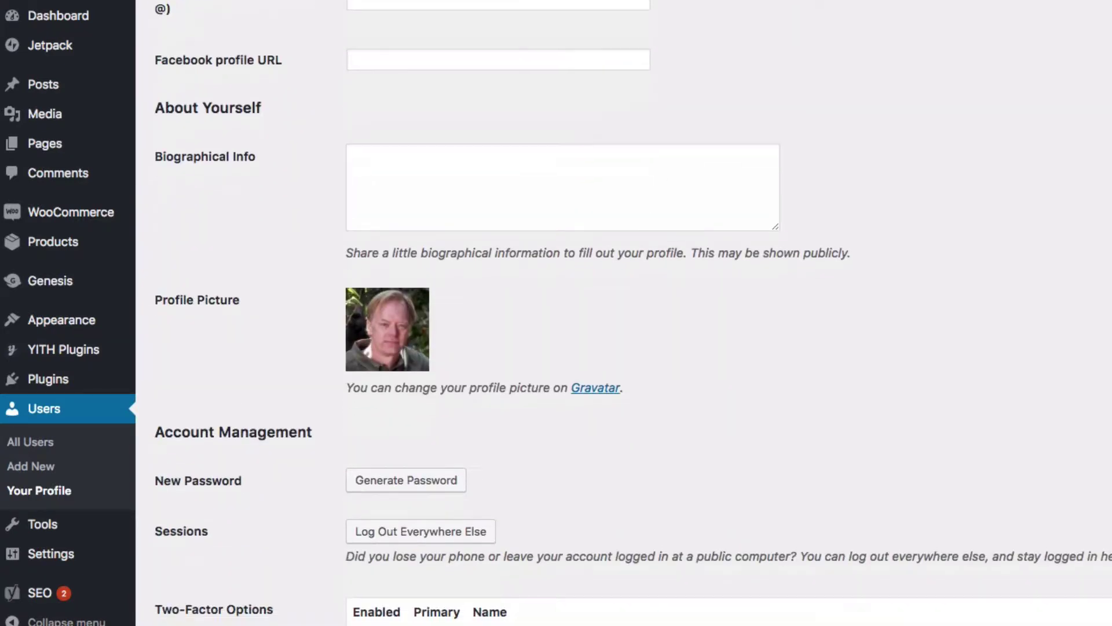
scroll(1061, 405, "down", 13)
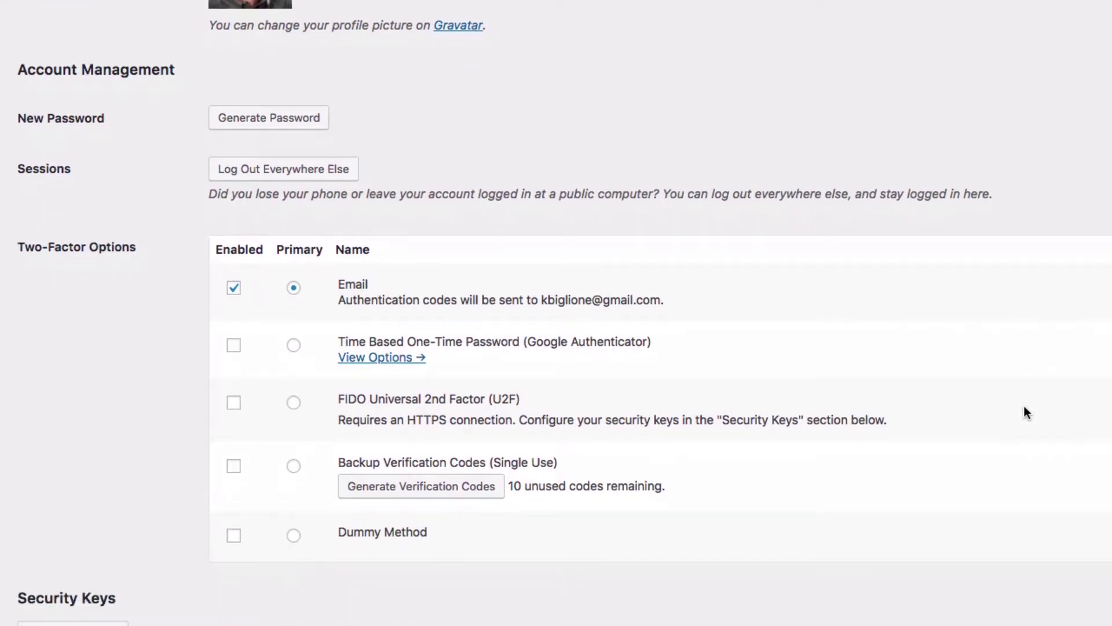
scroll(1026, 412, "down", 4)
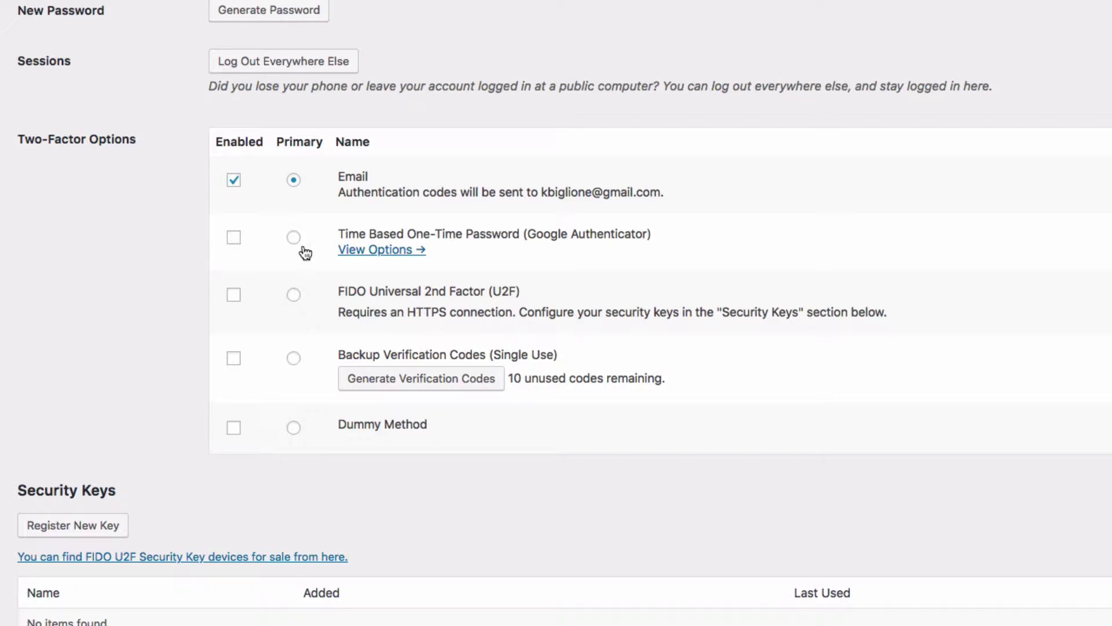
- Make Time Based One-Time Password enabled and primary, disable Email, and reveal its QR code
left_click(238, 240)
left_click(294, 237)
left_click(233, 180)
left_click(377, 255)
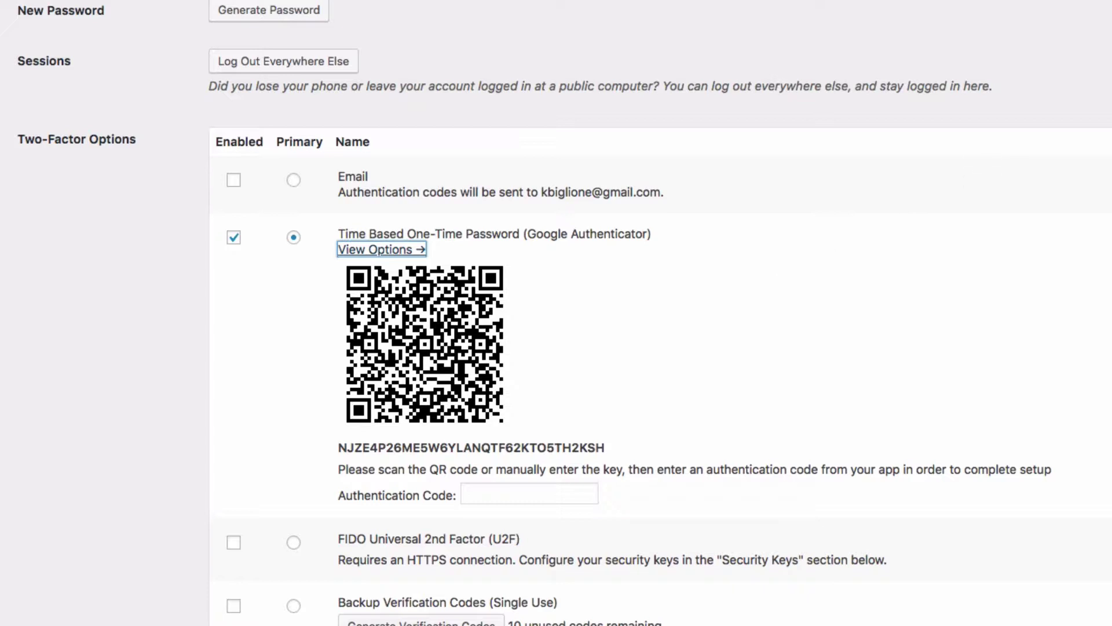
key("super+backslash")
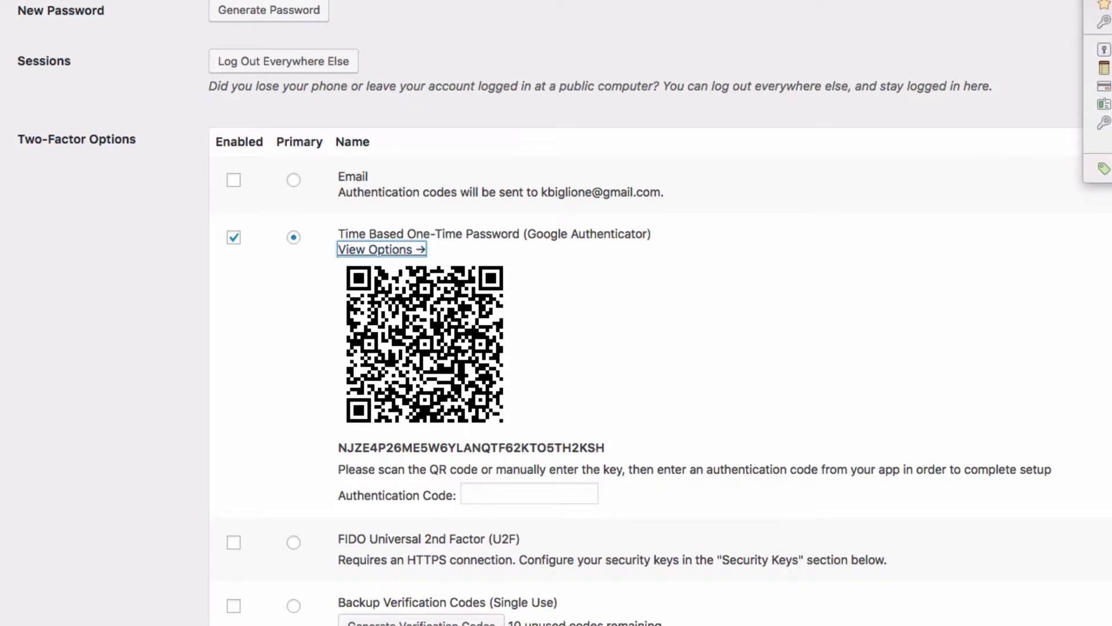
- Start editing the Durosportnew login in its own 1Password window
mouse_move(1078, 0)
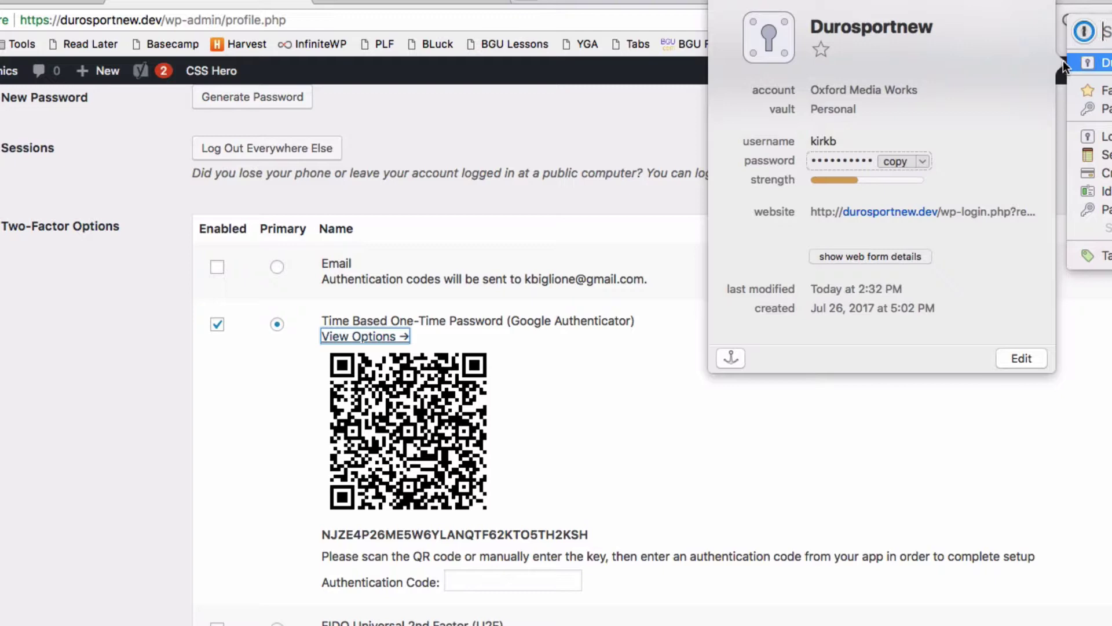
left_click(1012, 357)
left_click_drag(984, 22, 1073, 154)
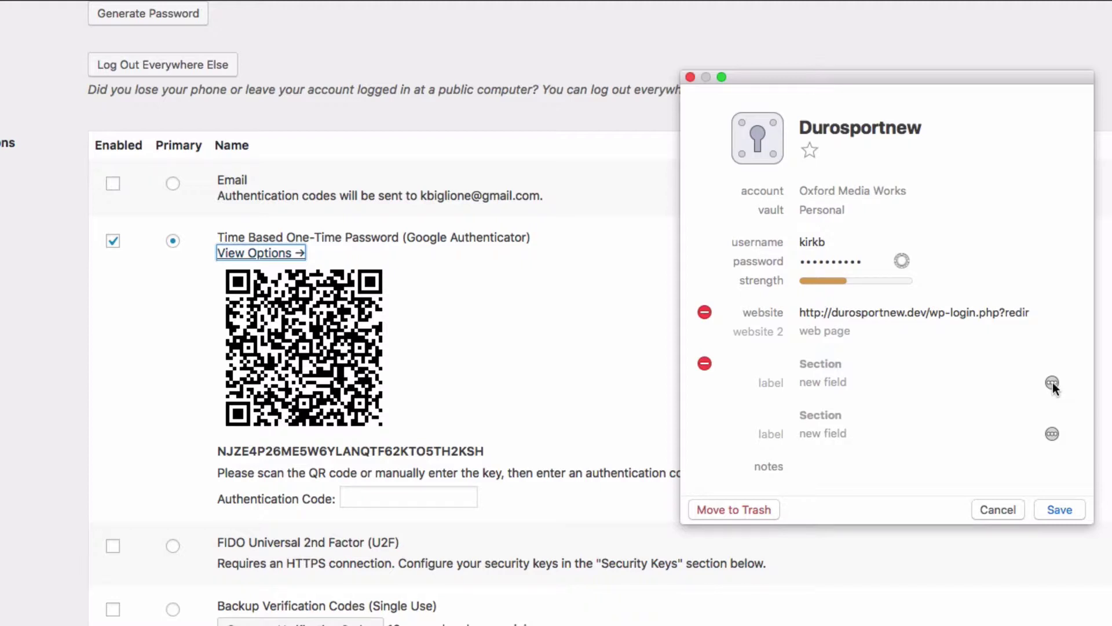
- Add a One-Time Password field scanned from the page's QR code and save the item
left_click(1052, 382)
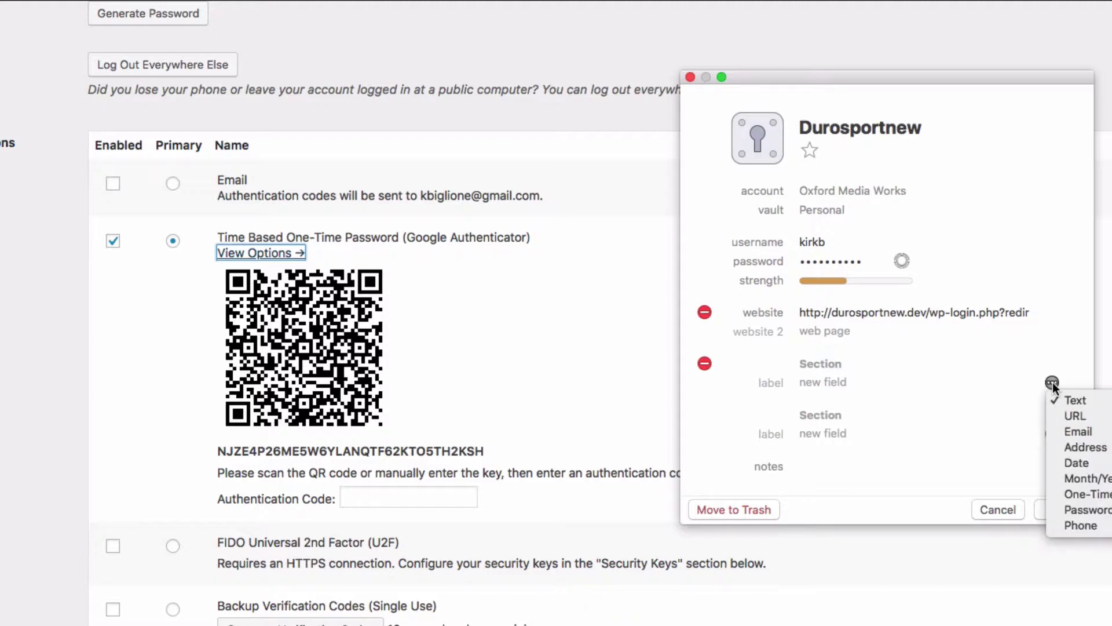
left_click(1075, 494)
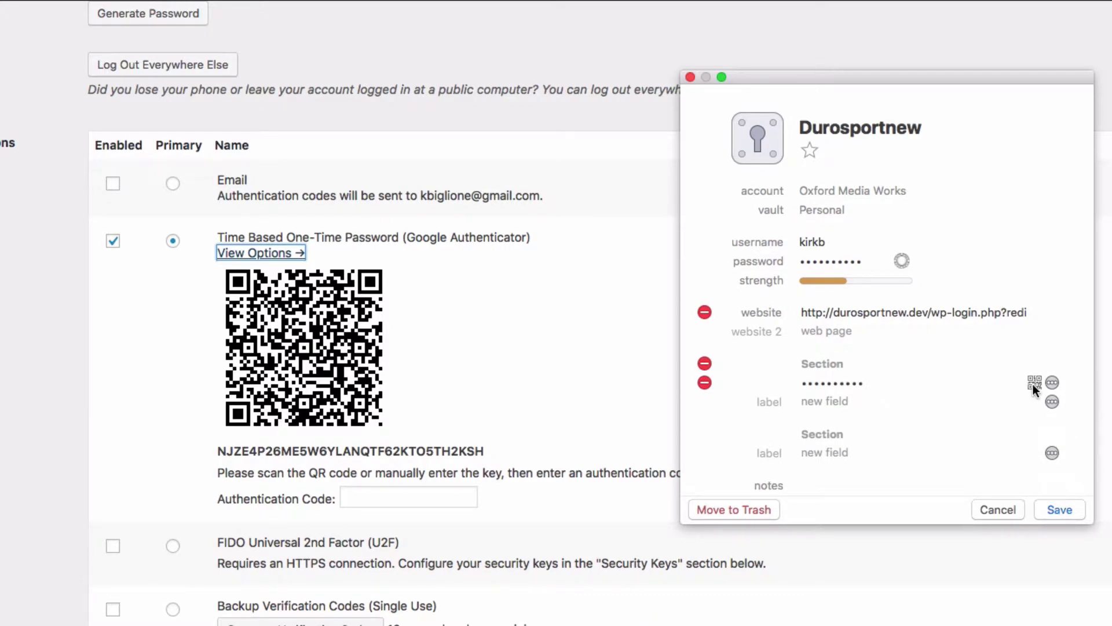
left_click(1034, 384)
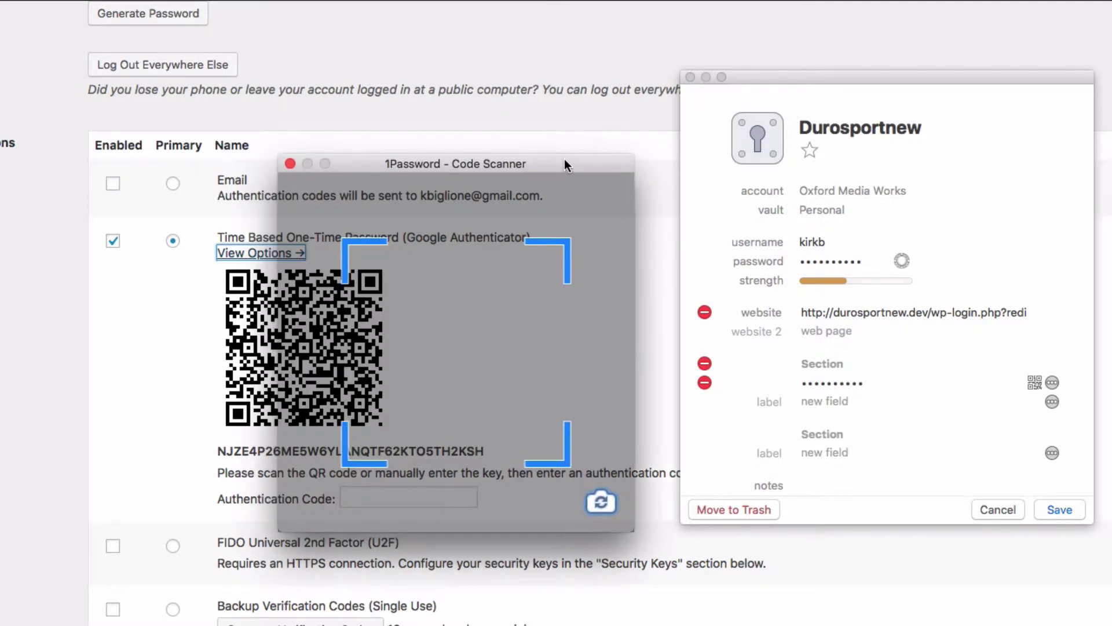
left_click_drag(564, 159, 411, 158)
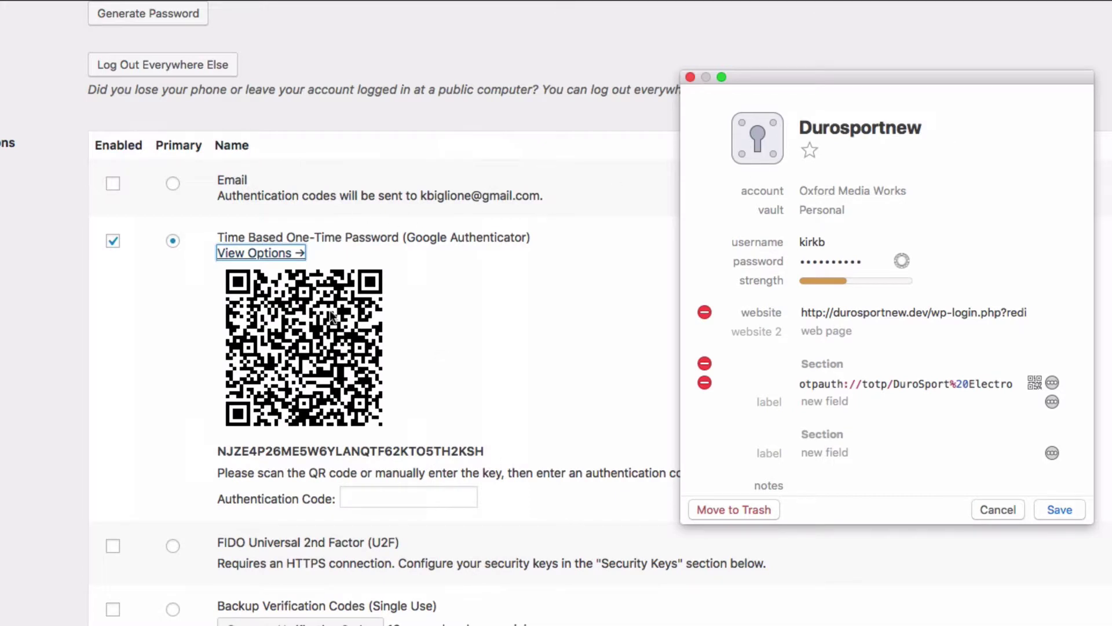
left_click(732, 400)
left_click(1060, 511)
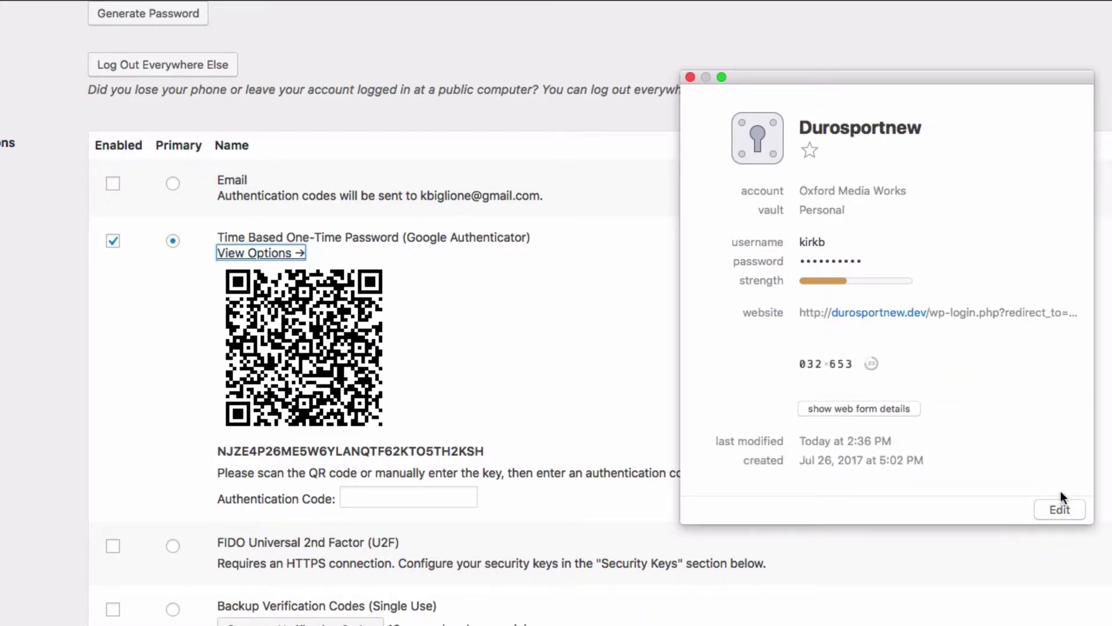
- Move the 1Password item window aside and focus the Authentication Code field
left_click_drag(958, 80, 935, 53)
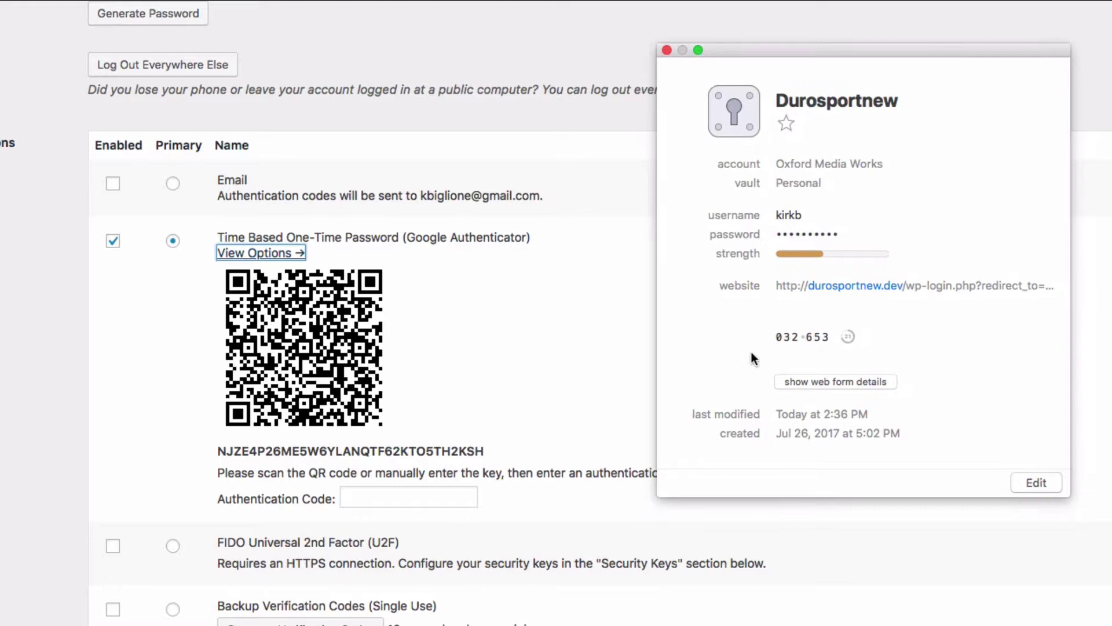
mouse_move(840, 343)
left_click_drag(884, 47, 884, 52)
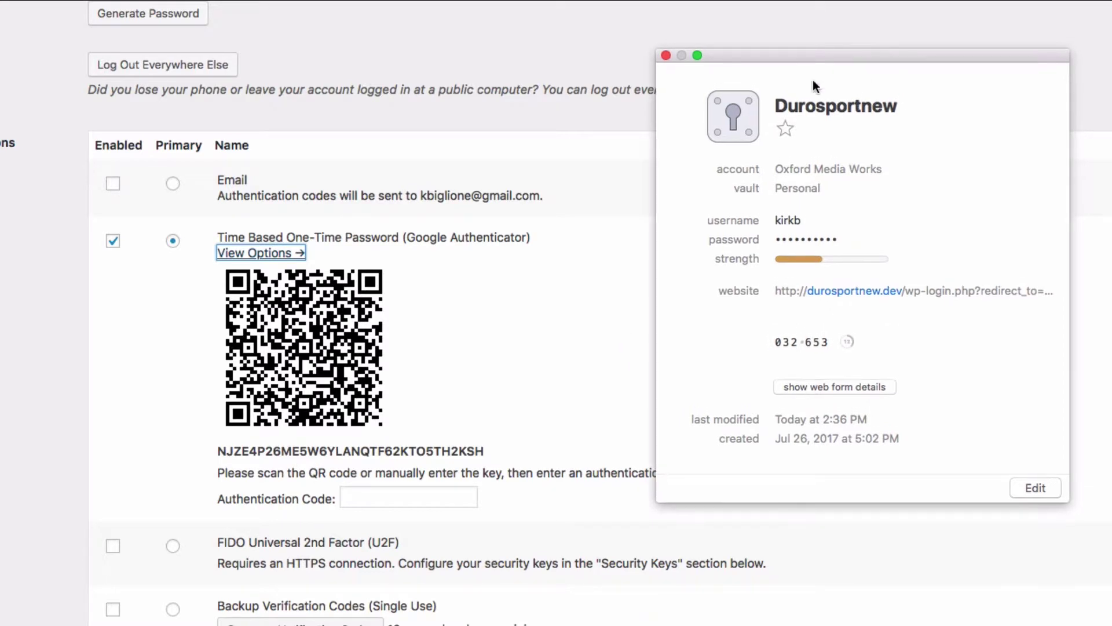
left_click(562, 389)
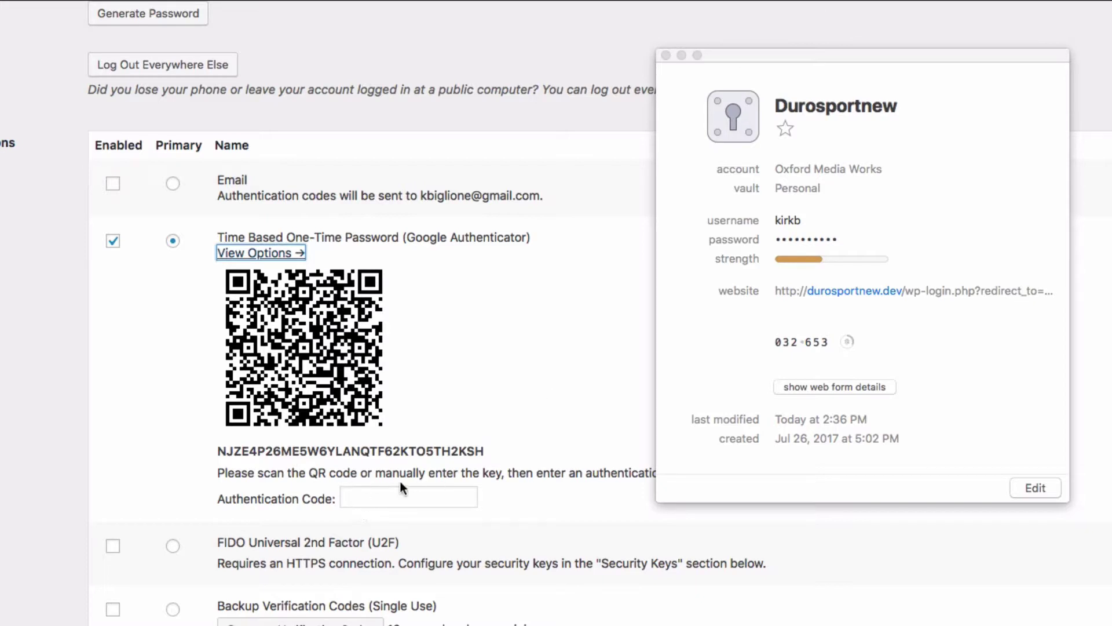
left_click(366, 494)
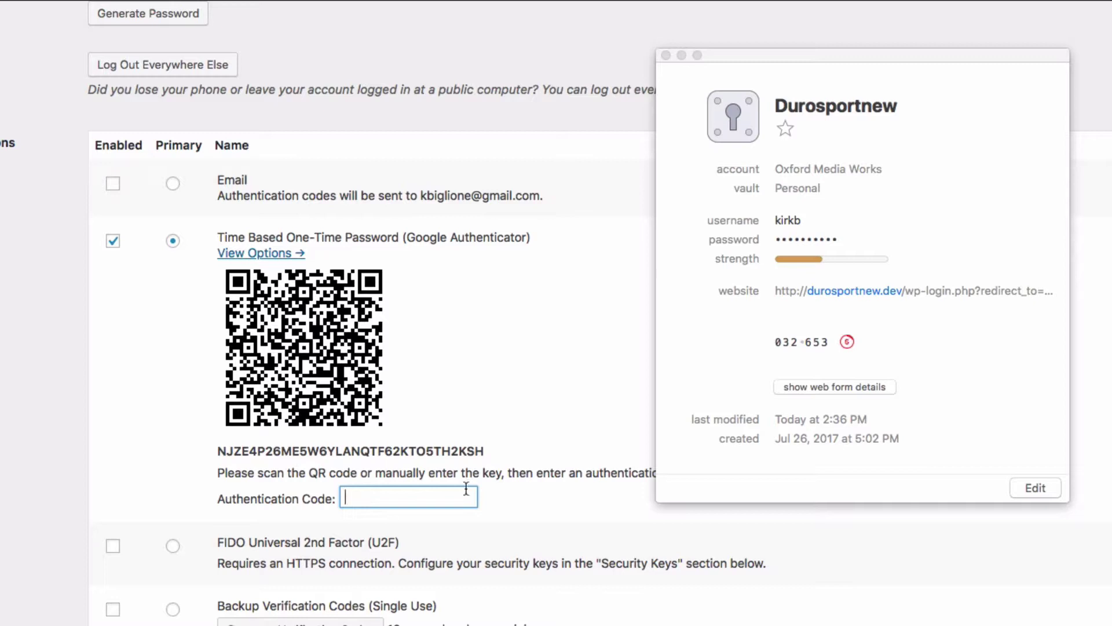
mouse_move(784, 342)
- Close the 1Password item window and launch Google Authenticator on the iPhone
left_click(666, 56)
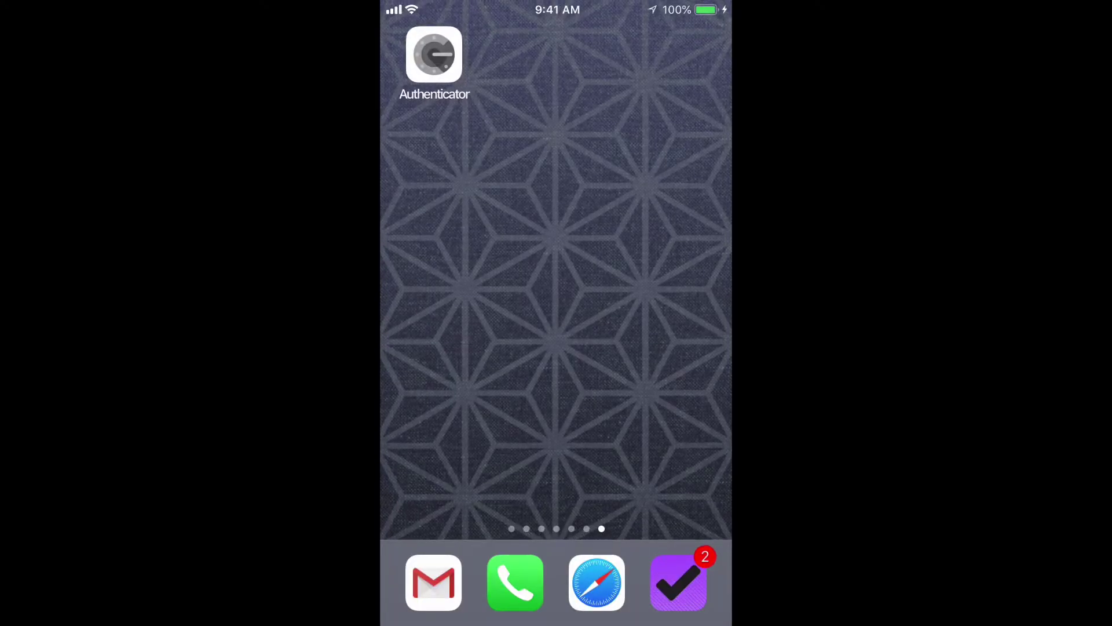
left_click(433, 55)
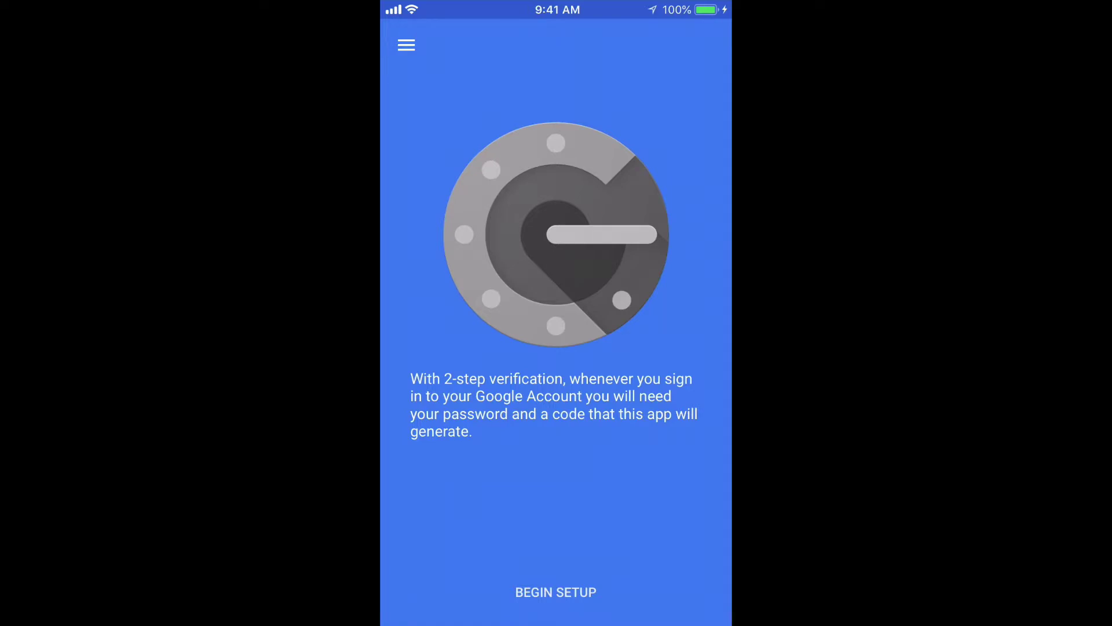
- Begin Authenticator setup and choose Scan barcode to read the WordPress QR code
left_click(556, 591)
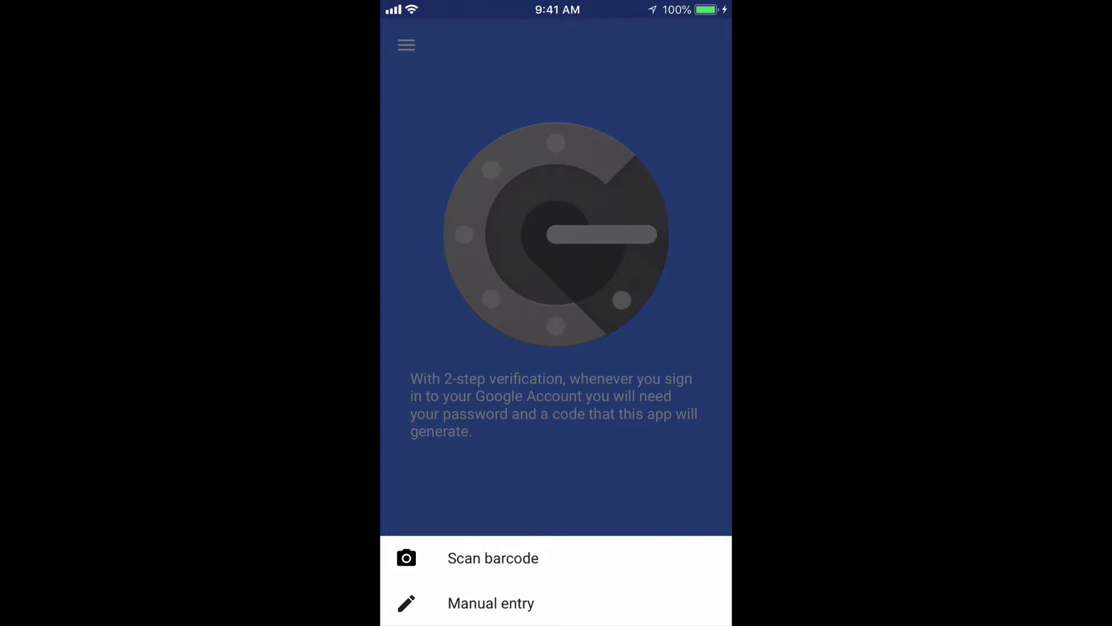
left_click(493, 558)
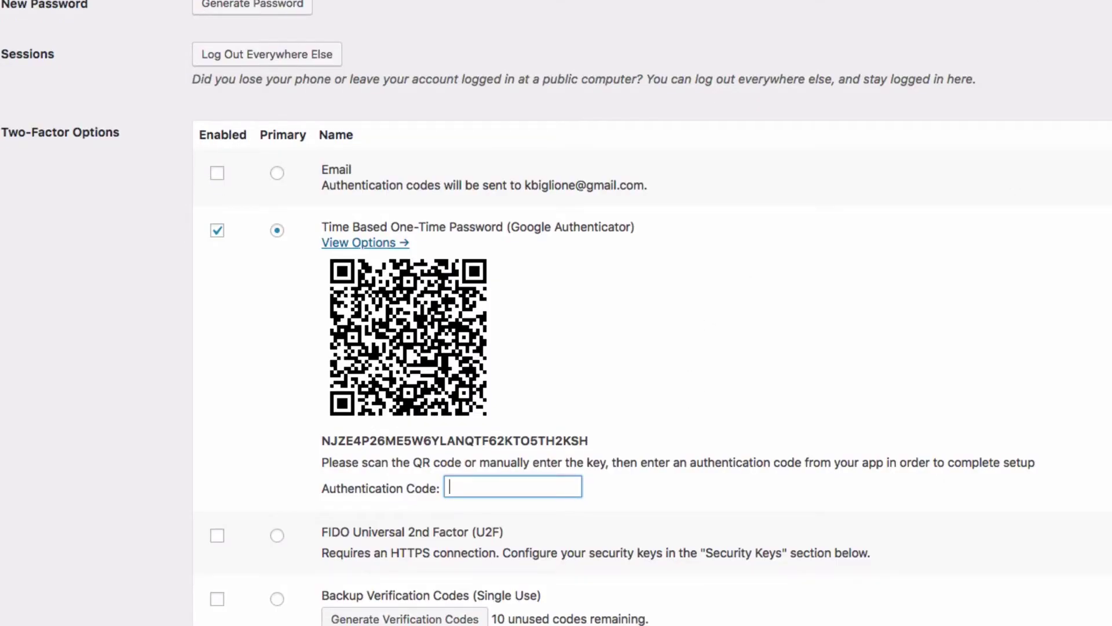
- Tick Enabled for Backup Verification Codes (Single Use) in Two-Factor Options
scroll(1018, 118, "down", 2)
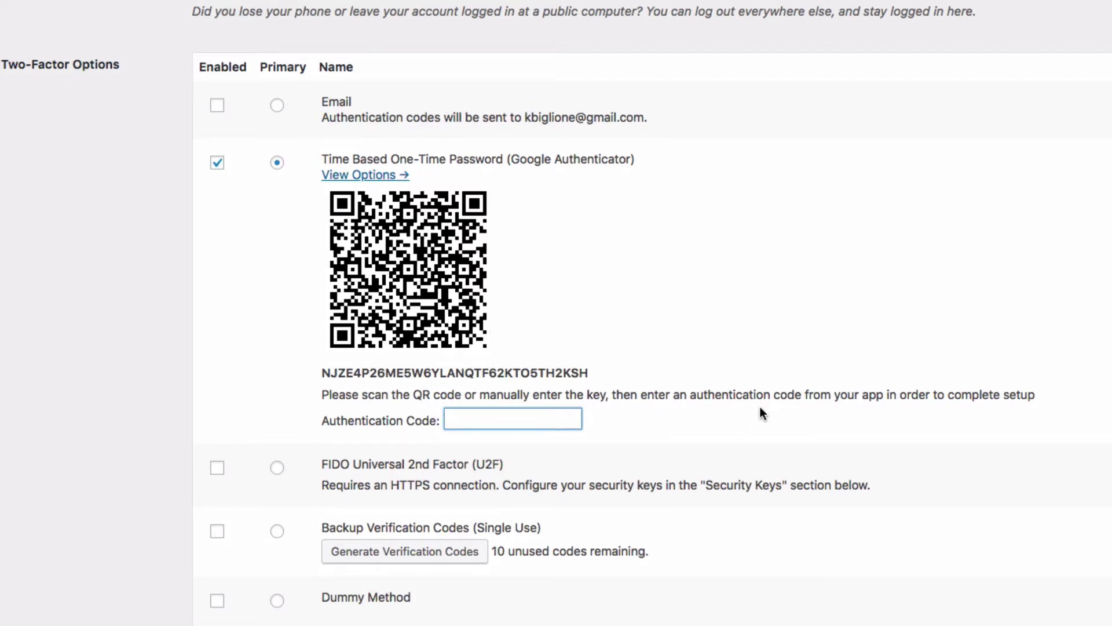
scroll(734, 427, "down", 2)
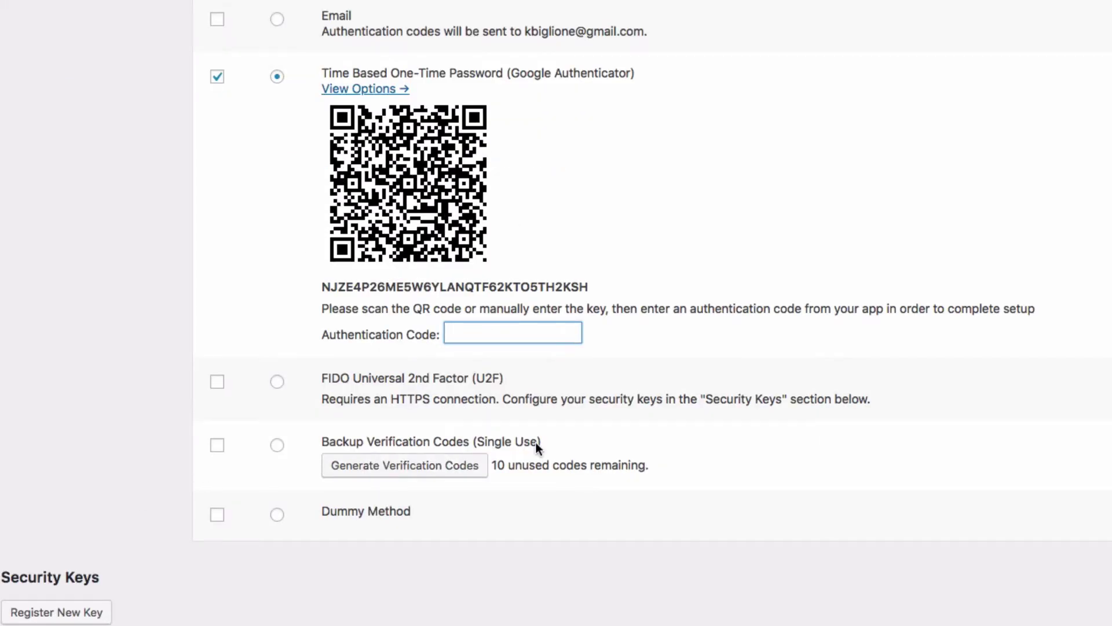
left_click(218, 444)
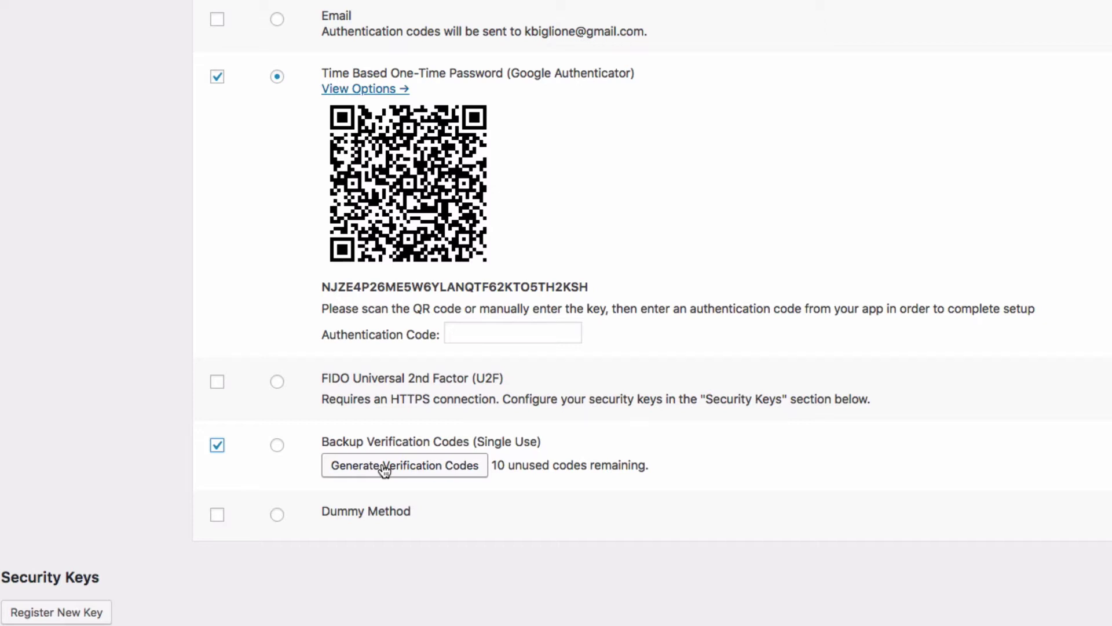
- Generate a fresh set of ten backup codes and download them
left_click(384, 469)
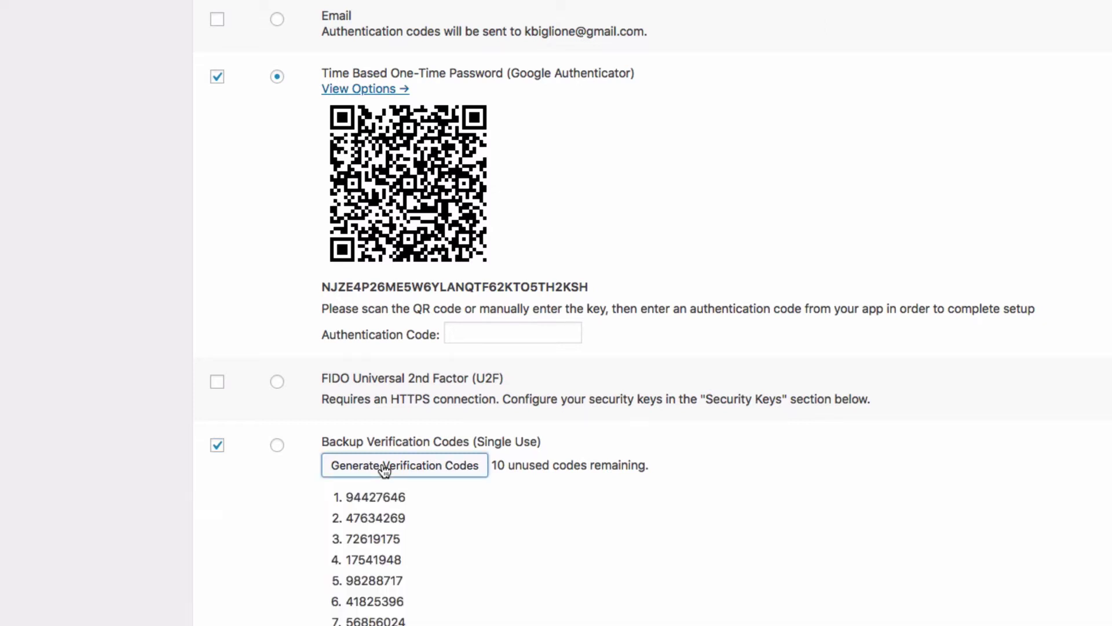
scroll(684, 521, "down", 5)
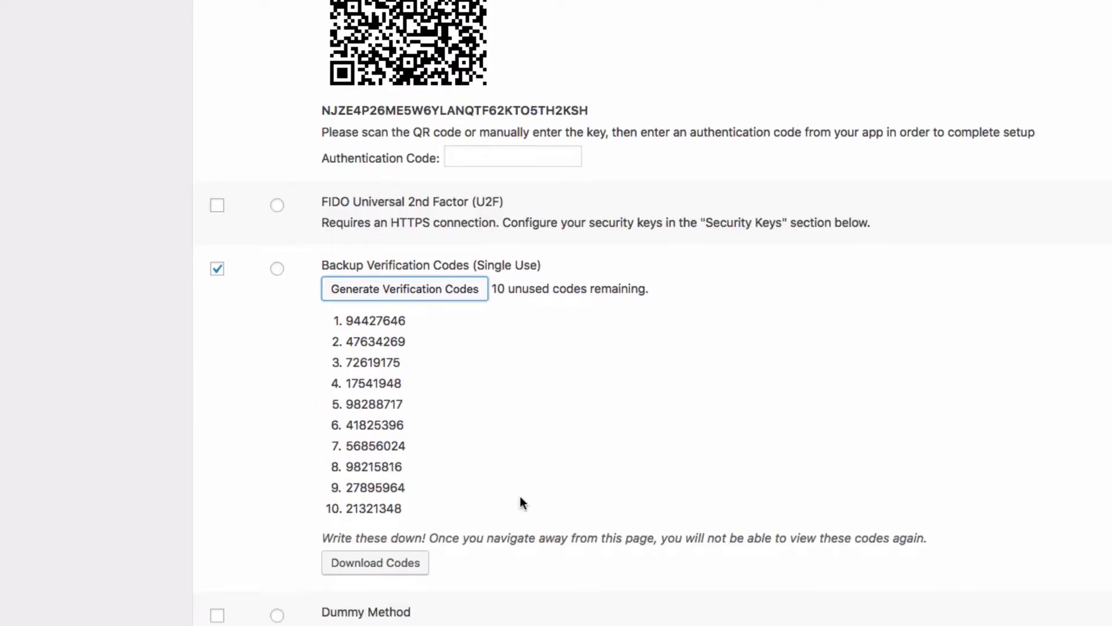
left_click(361, 567)
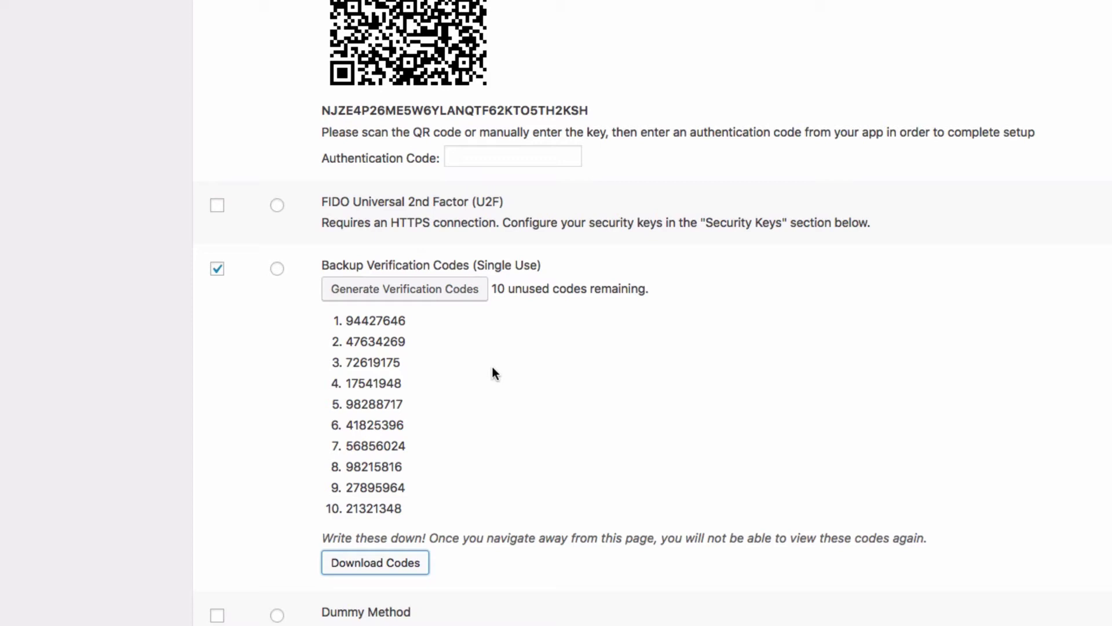
scroll(493, 367, "up", 2)
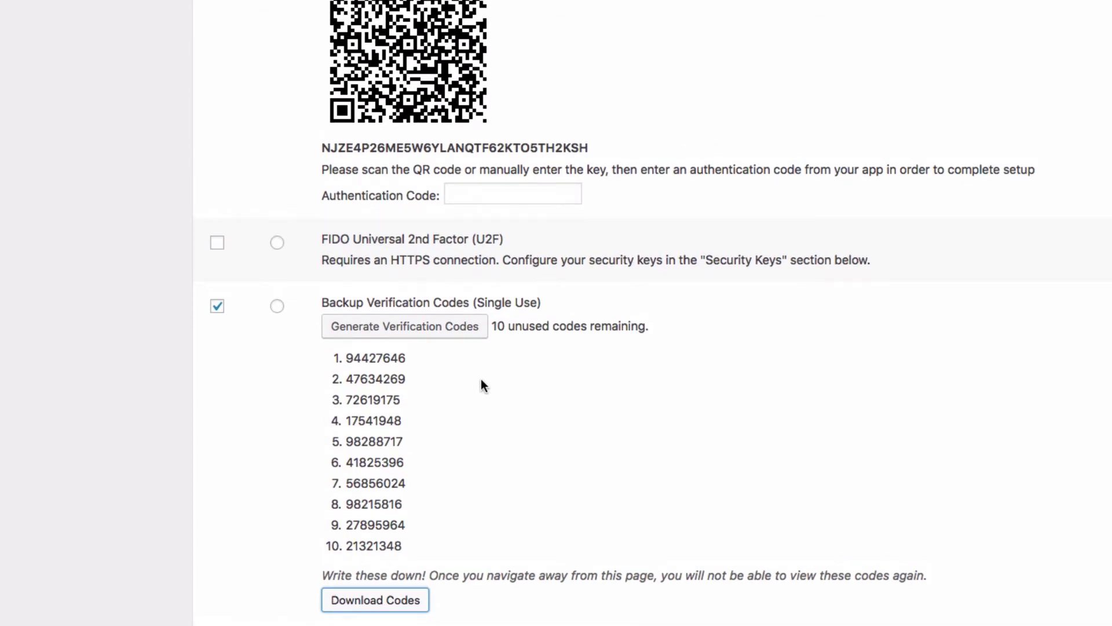
scroll(480, 384, "up", 10)
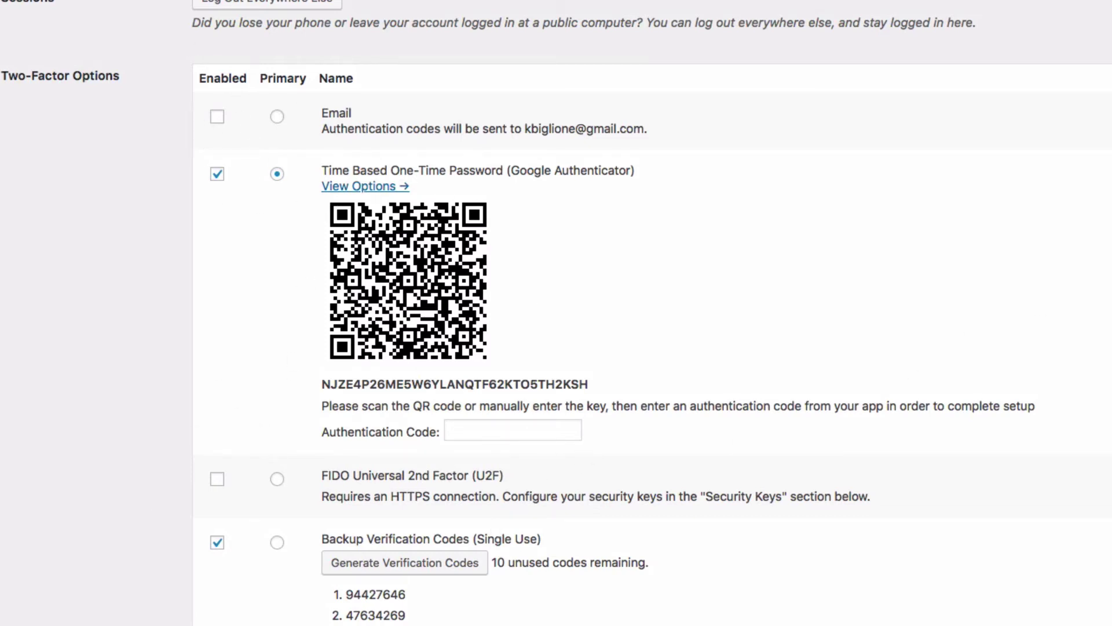
- Paste the current one-time code from 1Password into Authentication Code and update the profile
key("super+alt+backslash")
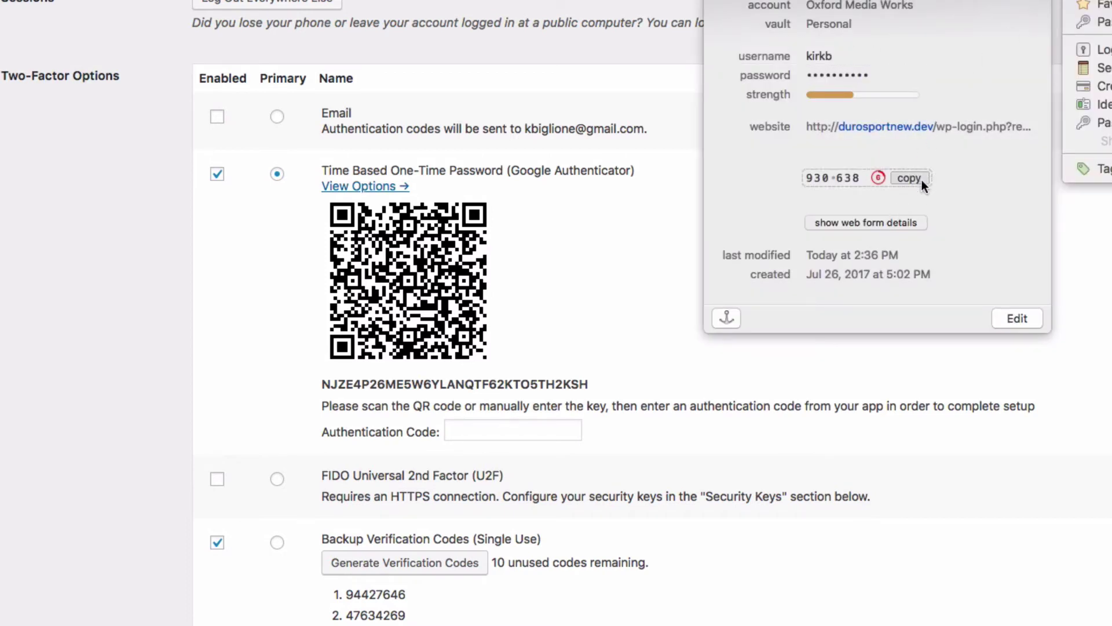
left_click(911, 179)
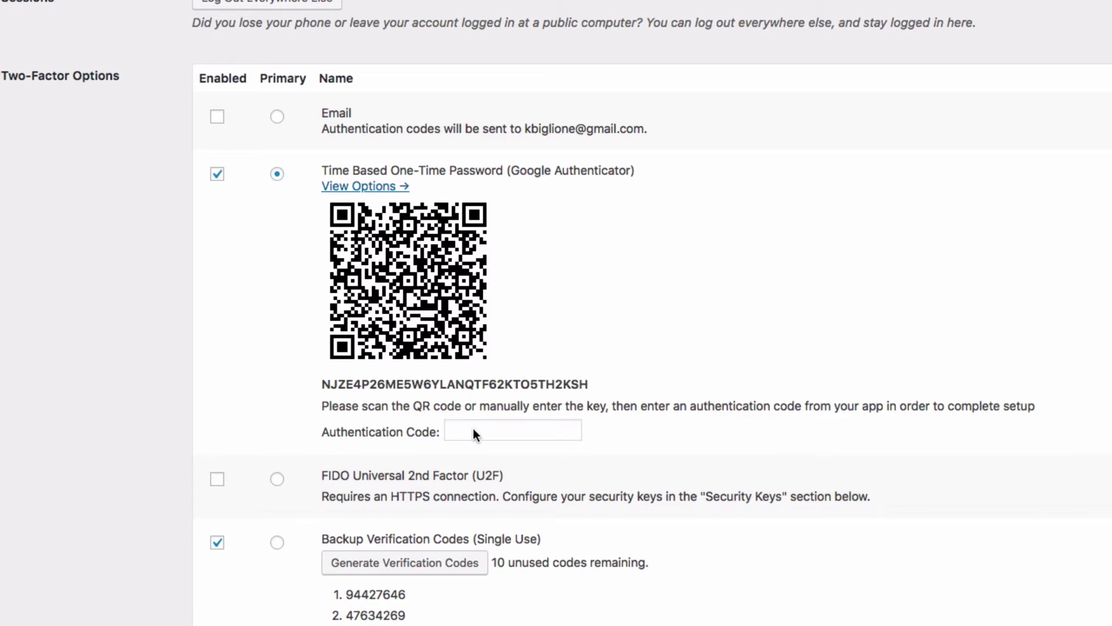
left_click(486, 435)
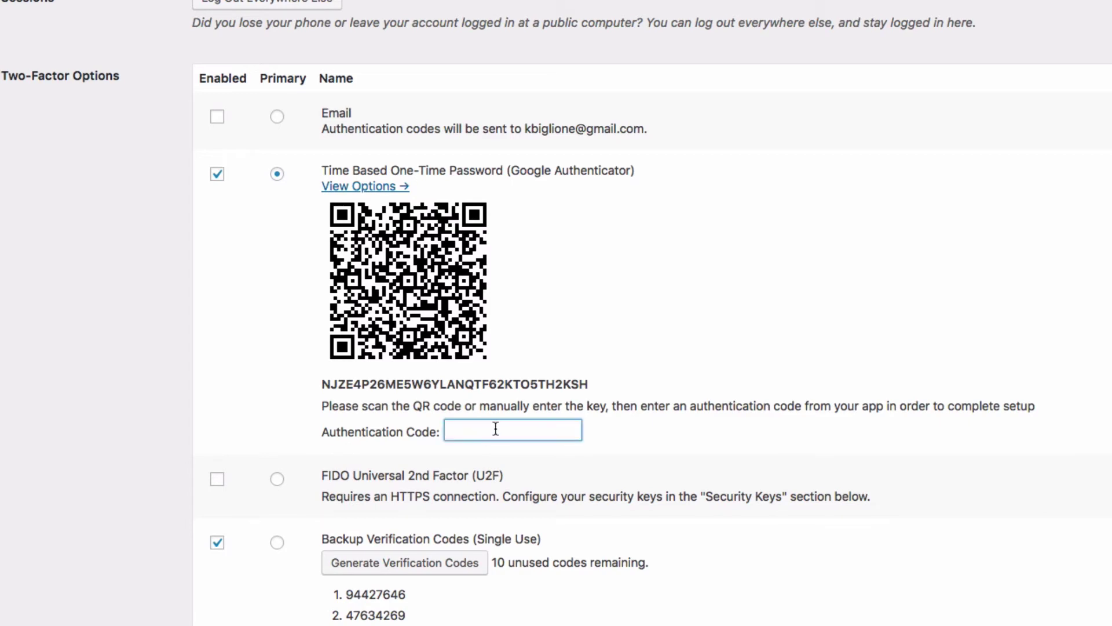
key("super+v")
scroll(762, 474, "down", 15)
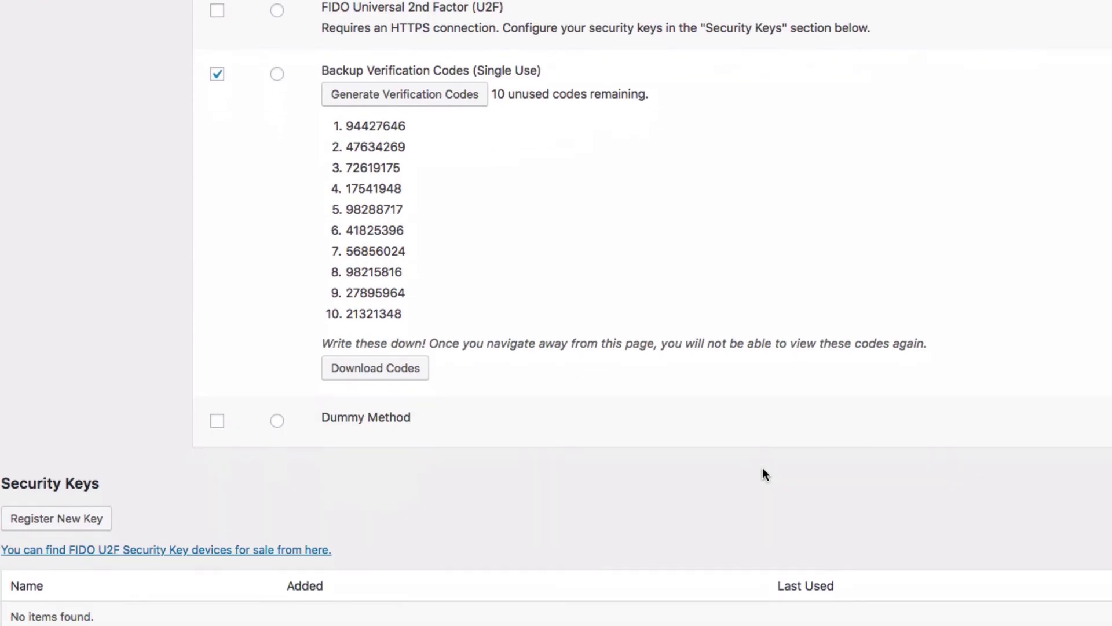
scroll(544, 544, "down", 20)
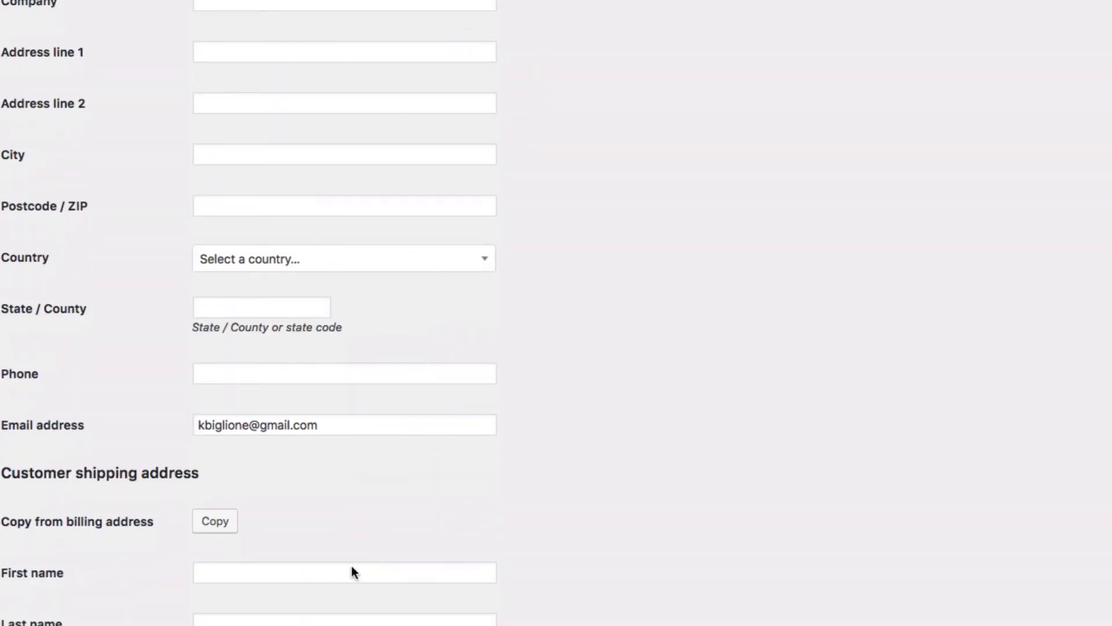
scroll(683, 590, "up", 1)
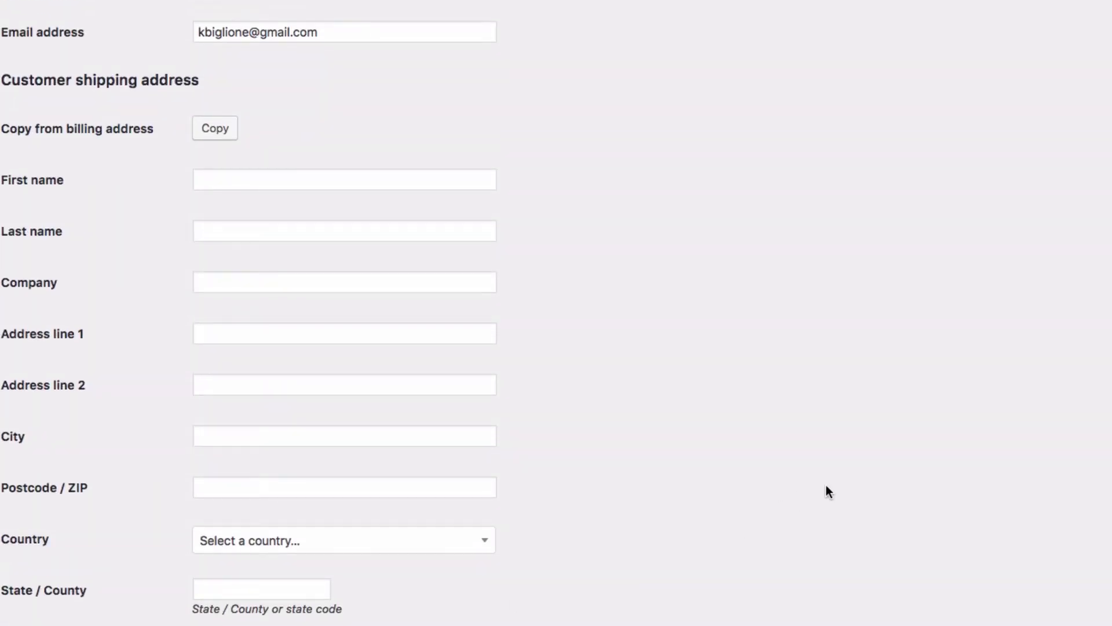
scroll(826, 487, "down", 20)
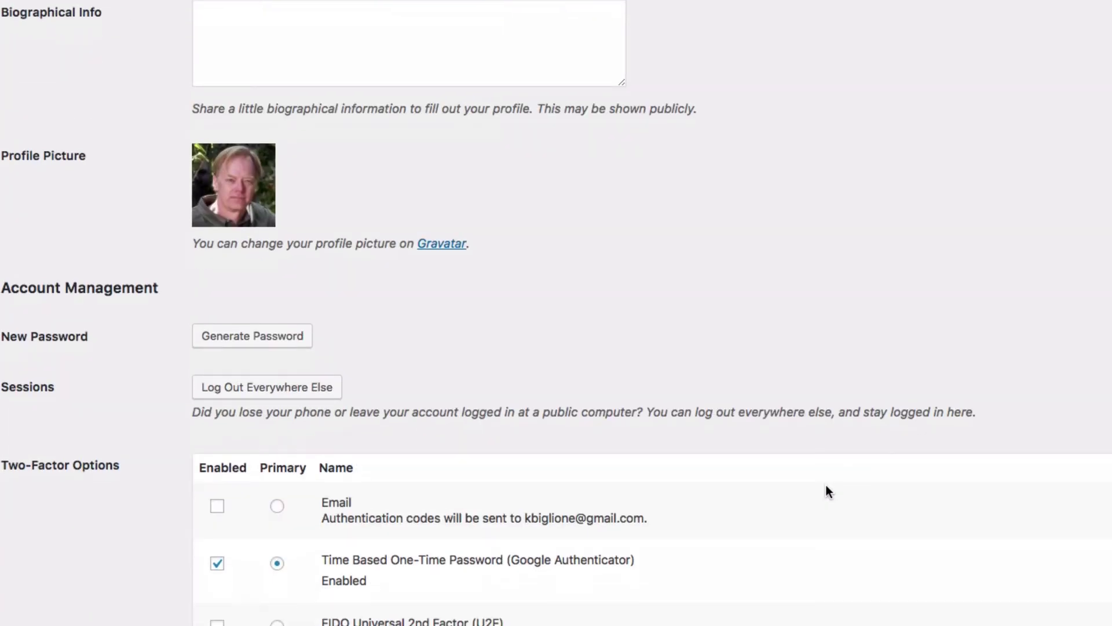
scroll(889, 434, "up", 10)
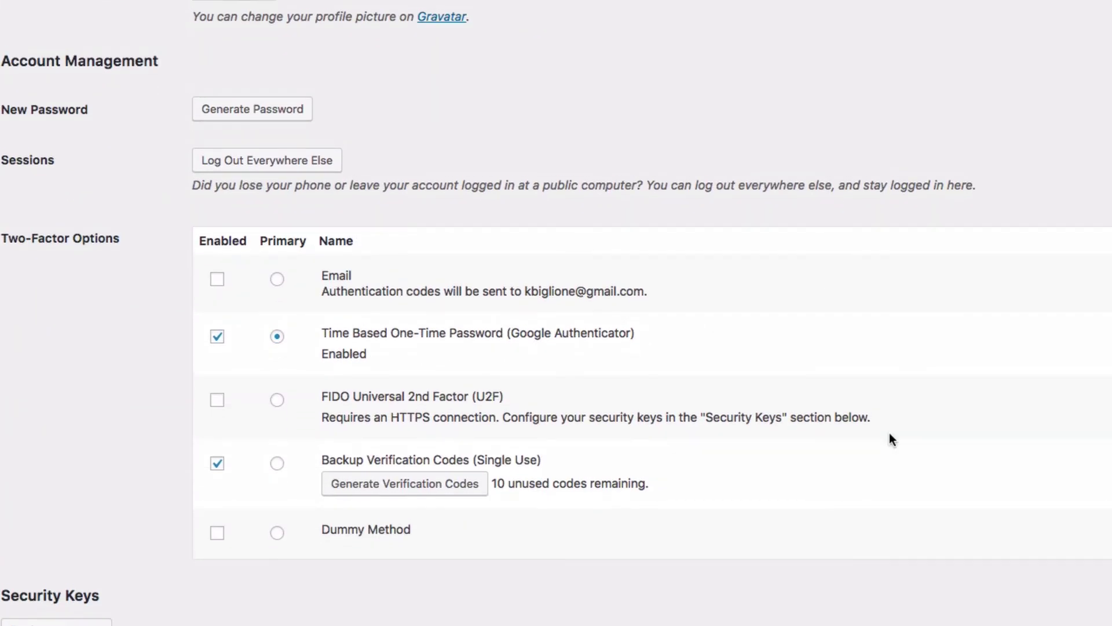
scroll(1021, 152, "up", 5)
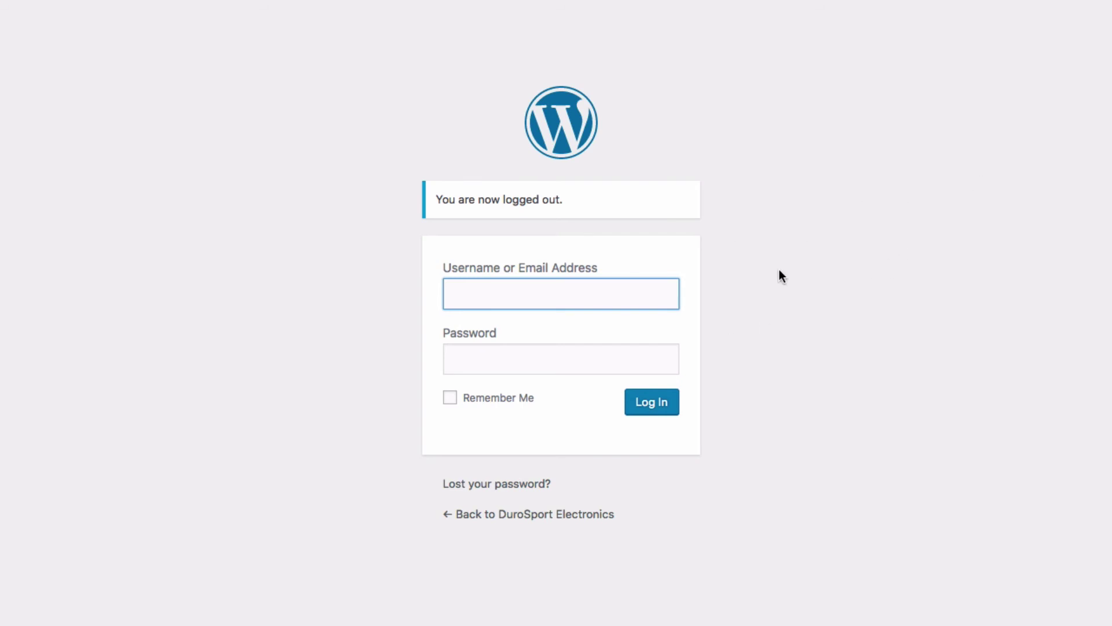
- Fill the WordPress login form with the saved 1Password credentials and submit them
key("super+alt+backslash")
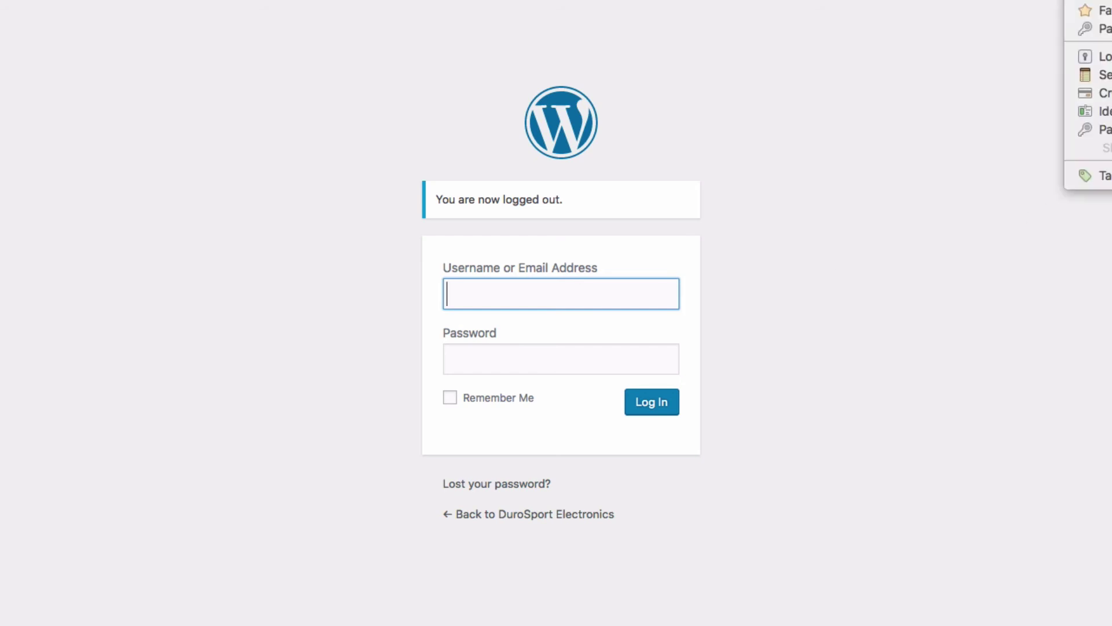
left_click(1084, 11)
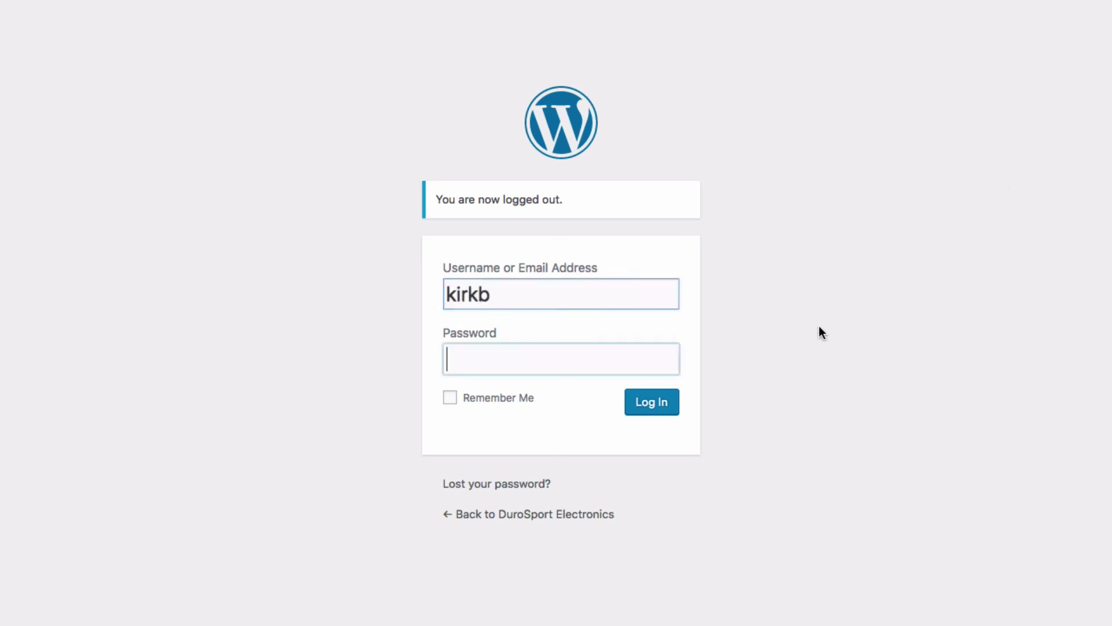
left_click(658, 405)
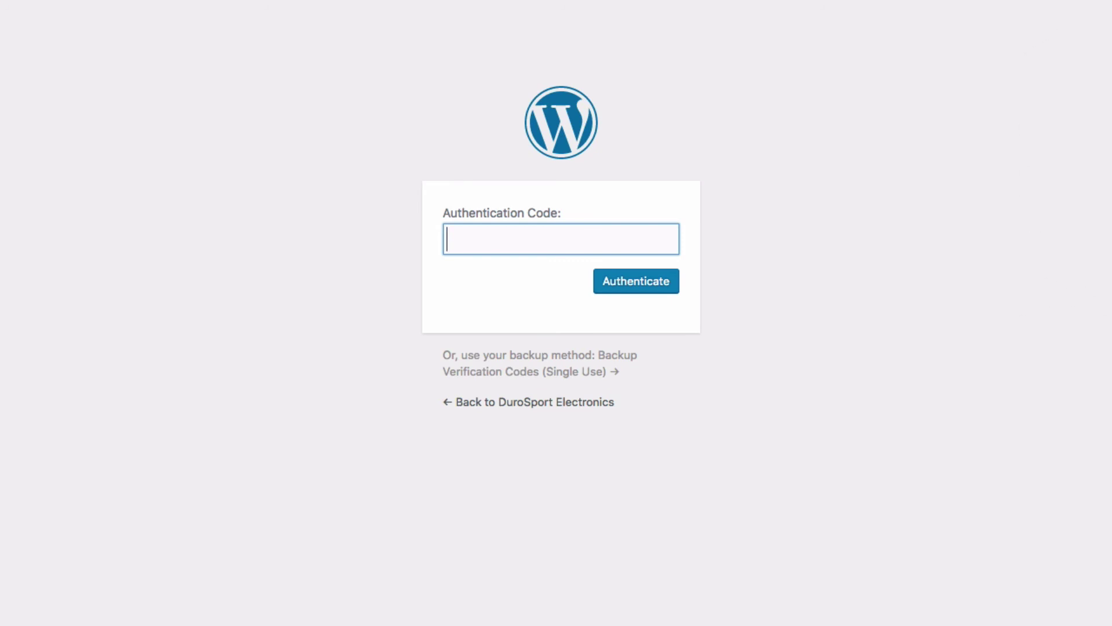
- Enter the current six-digit one-time code from 1Password as the Authentication Code and authenticate
left_click(1092, 1)
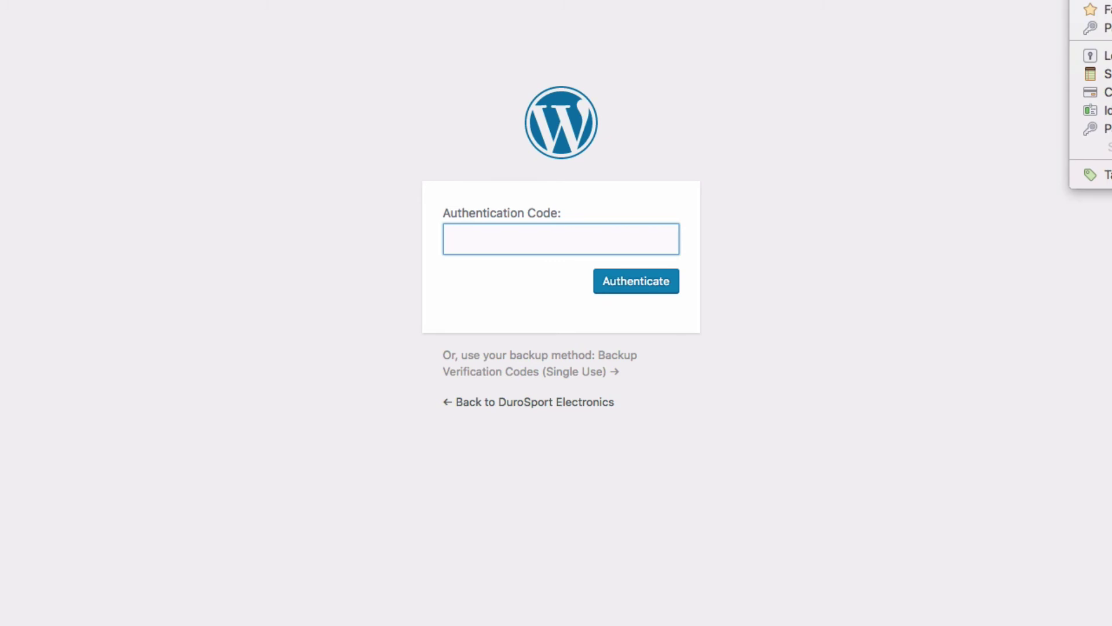
mouse_move(1111, 58)
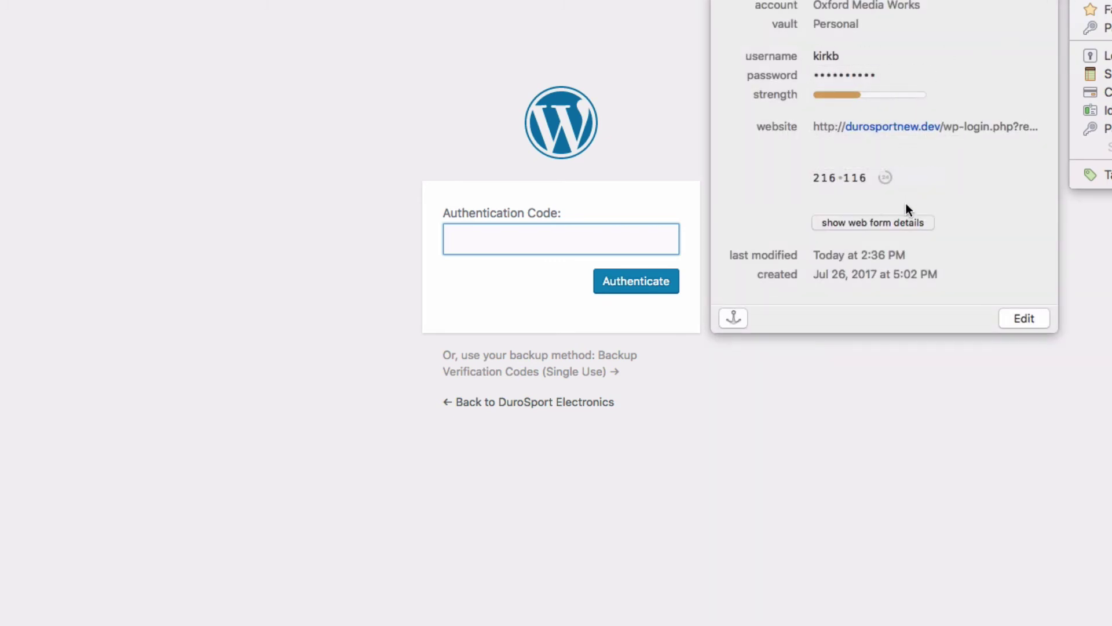
left_click(915, 174)
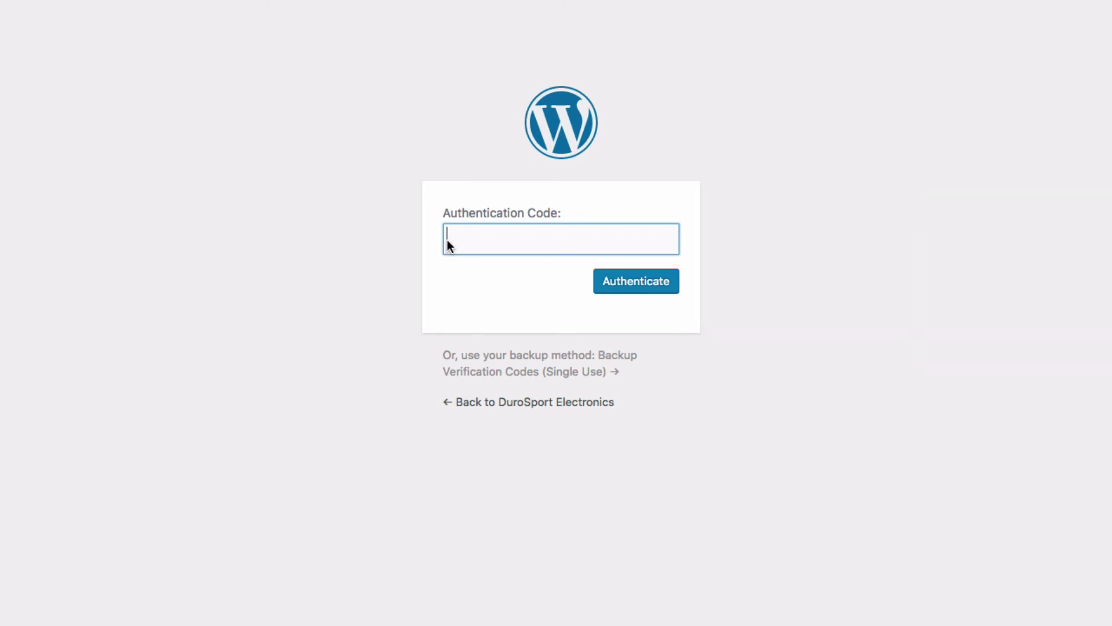
key("super+v")
left_click(645, 291)
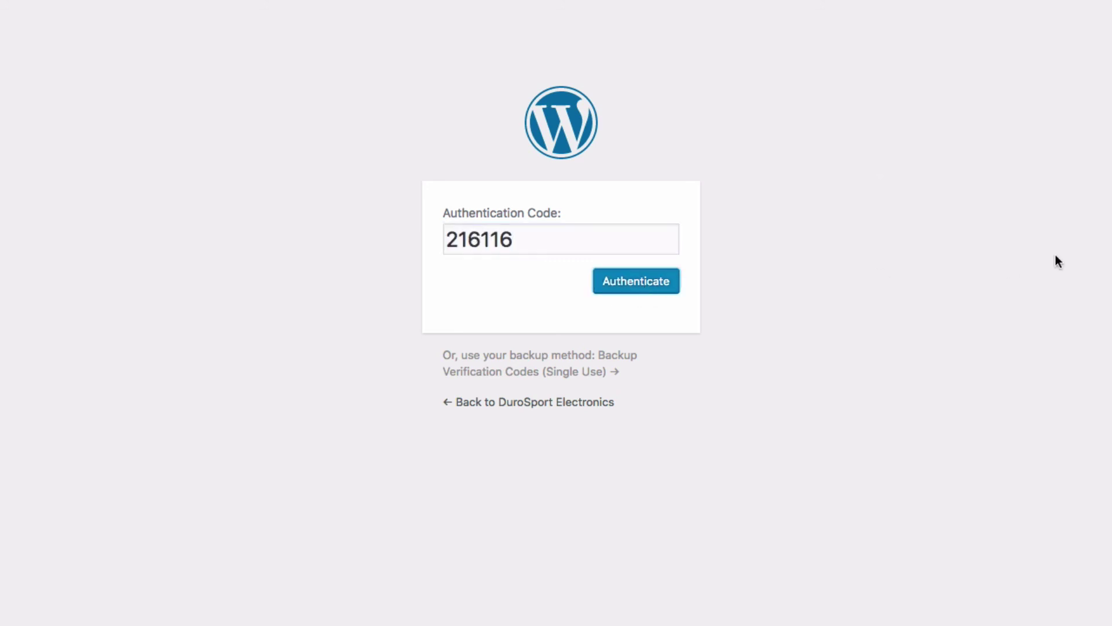